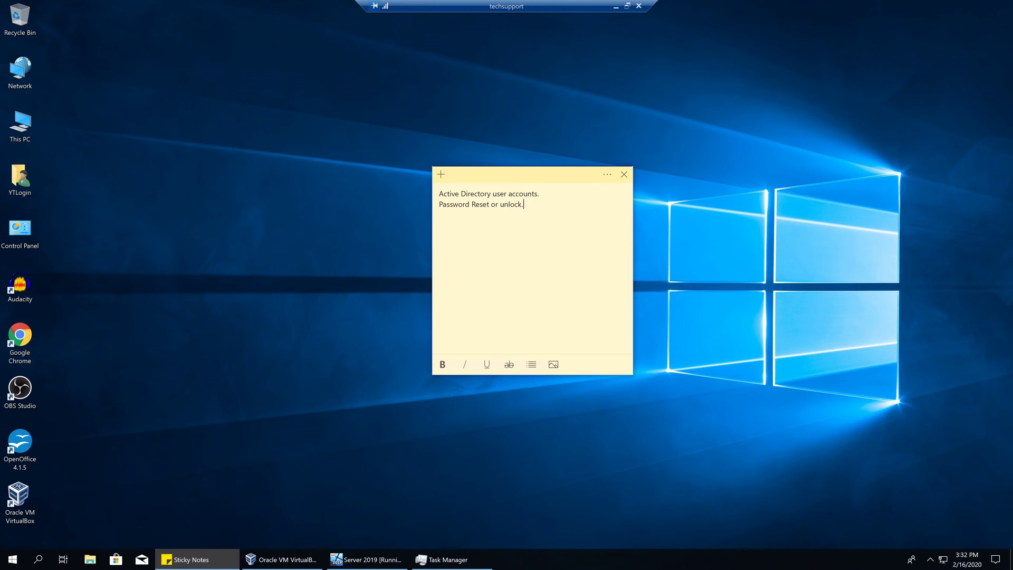
Highlight and then deselect the first line of the password-reset reminder sticky note
left_click(539, 193)
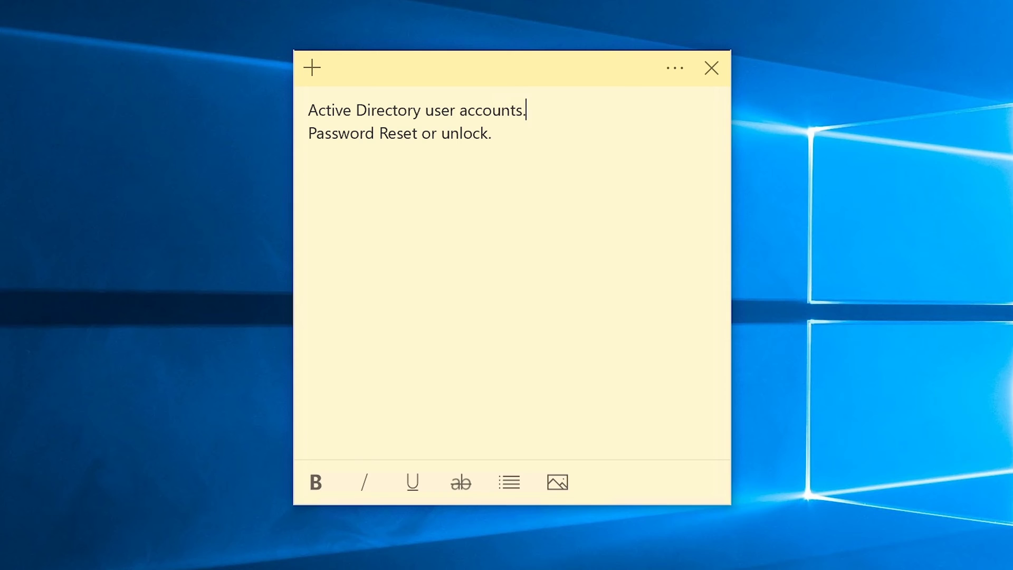
left_click_drag(538, 193, 439, 194)
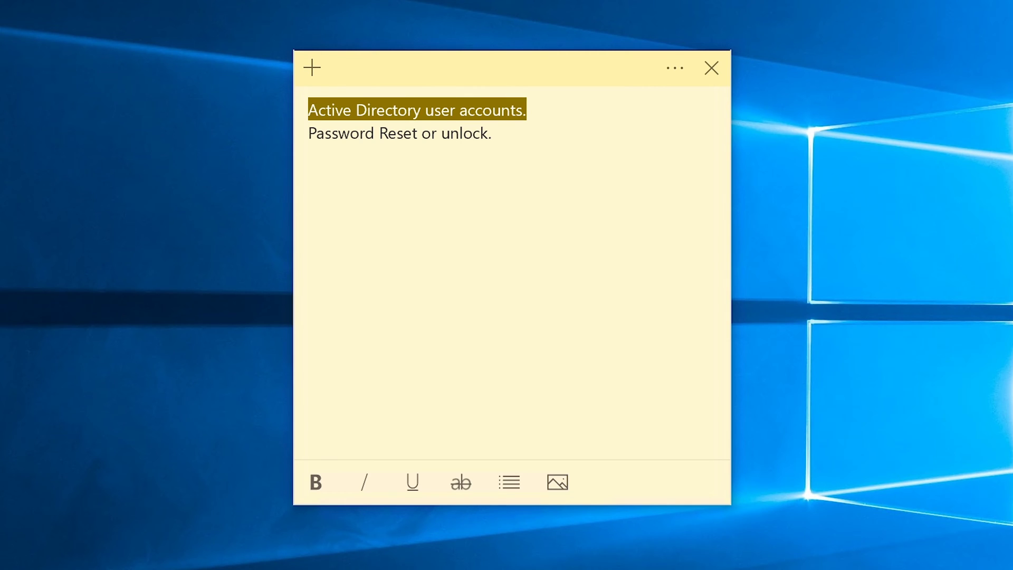
left_click(379, 133)
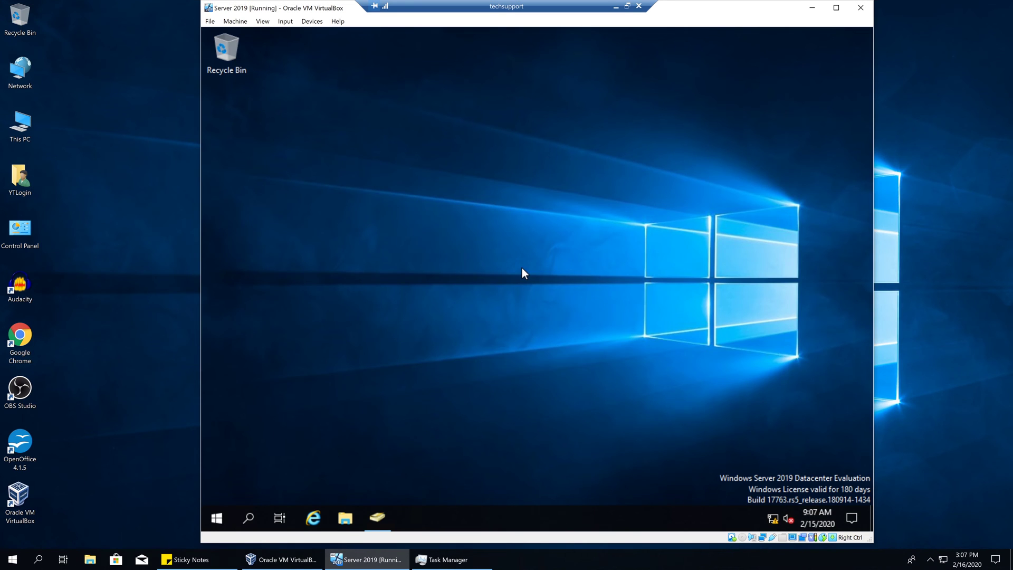
Launch Active Directory Users and Computers and list the accounts and groups in the Users container
left_click(389, 510)
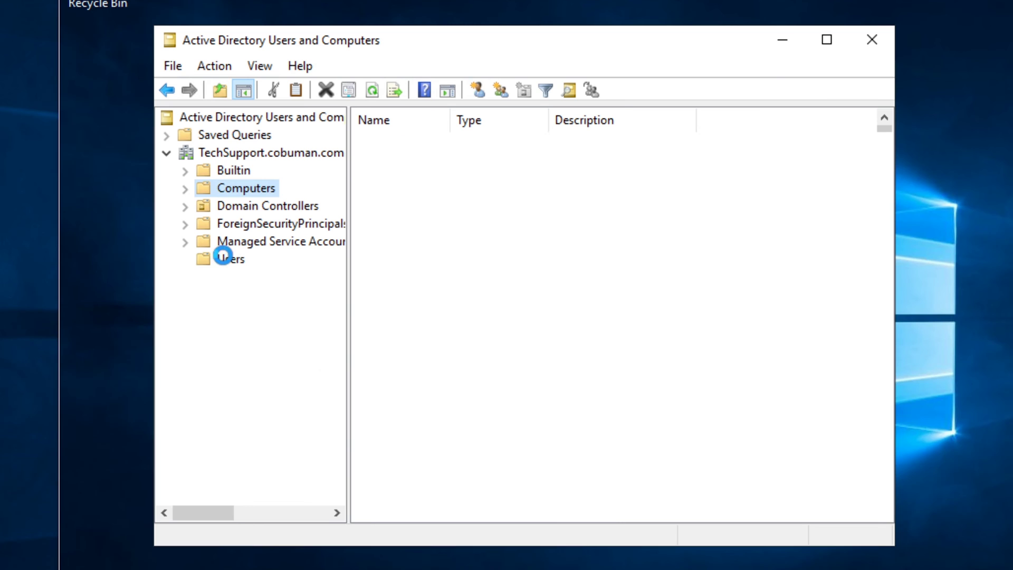
left_click(323, 388)
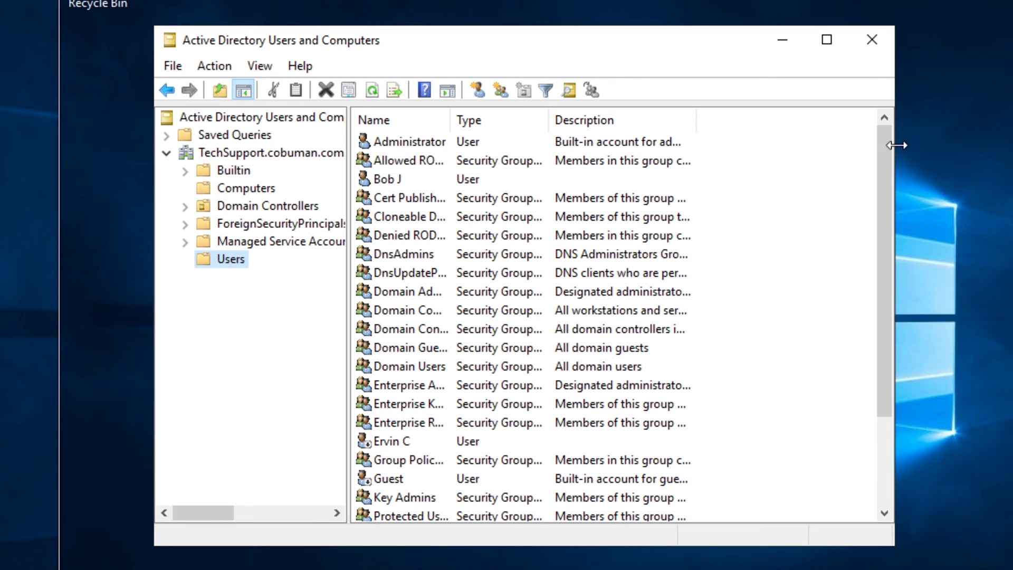
left_click_drag(885, 154, 873, 134)
Search the Users container for the locked-out user's logon name and open the found account's properties
right_click(224, 258)
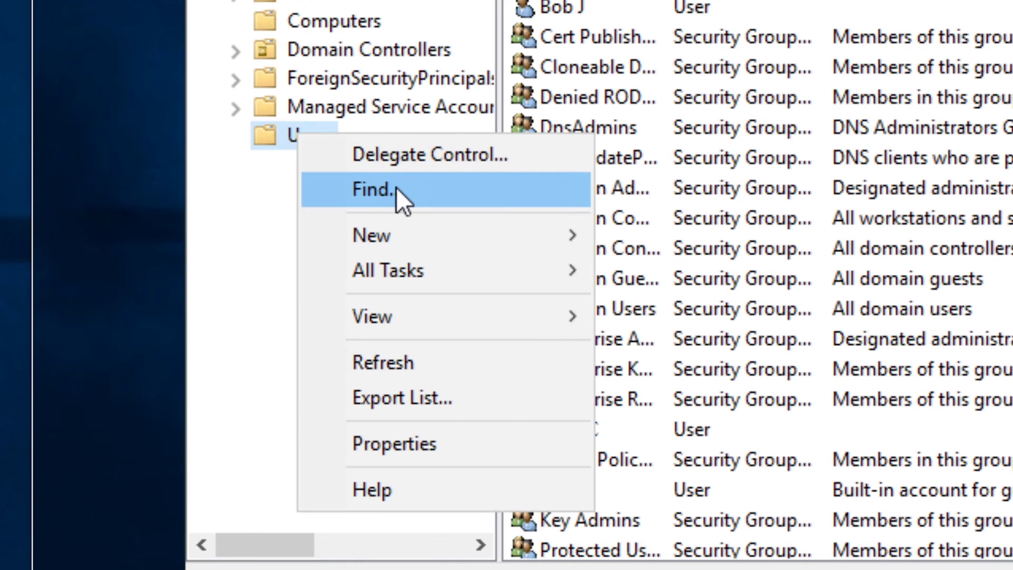
left_click(396, 188)
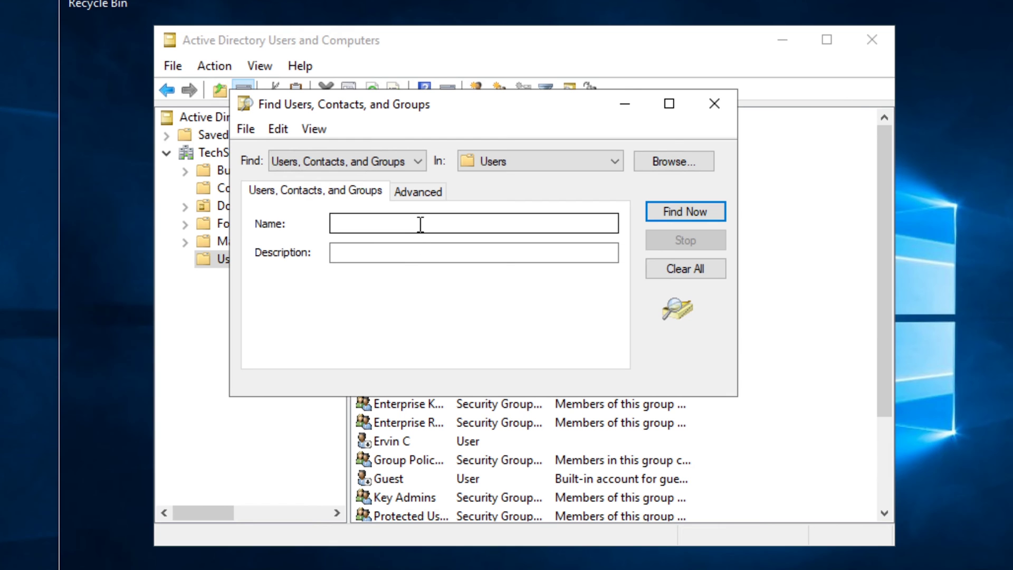
left_click(420, 224)
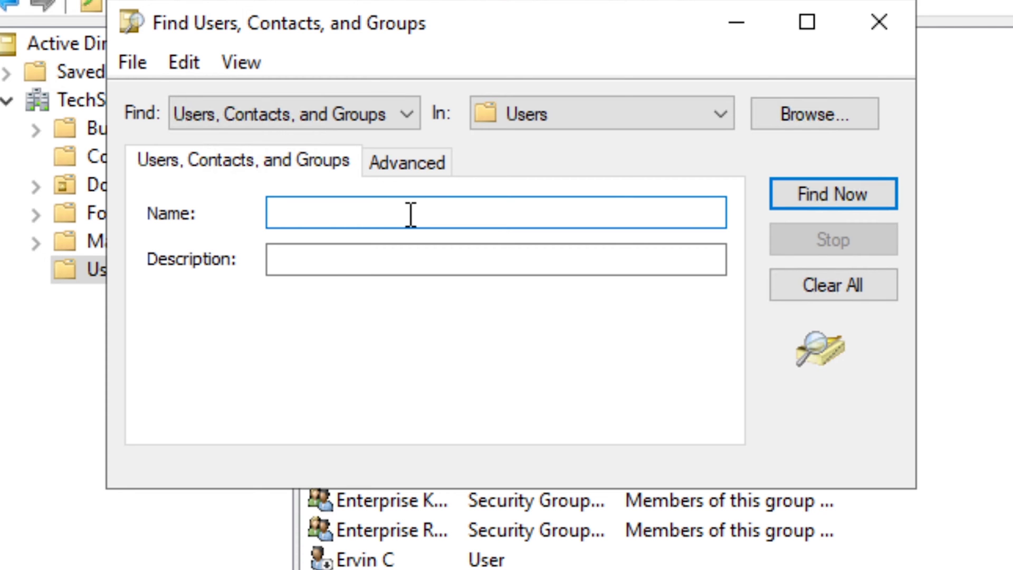
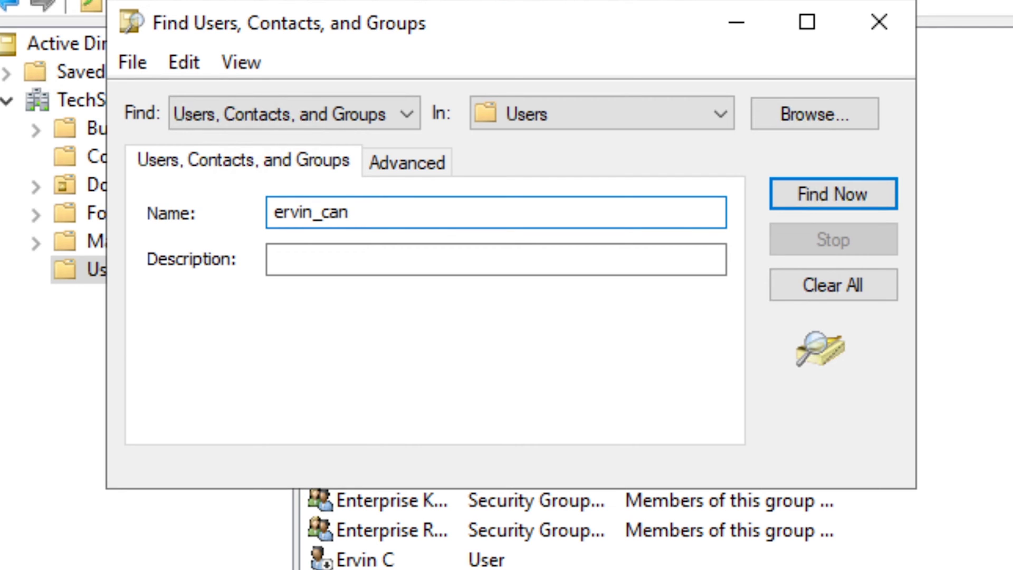
left_click(816, 194)
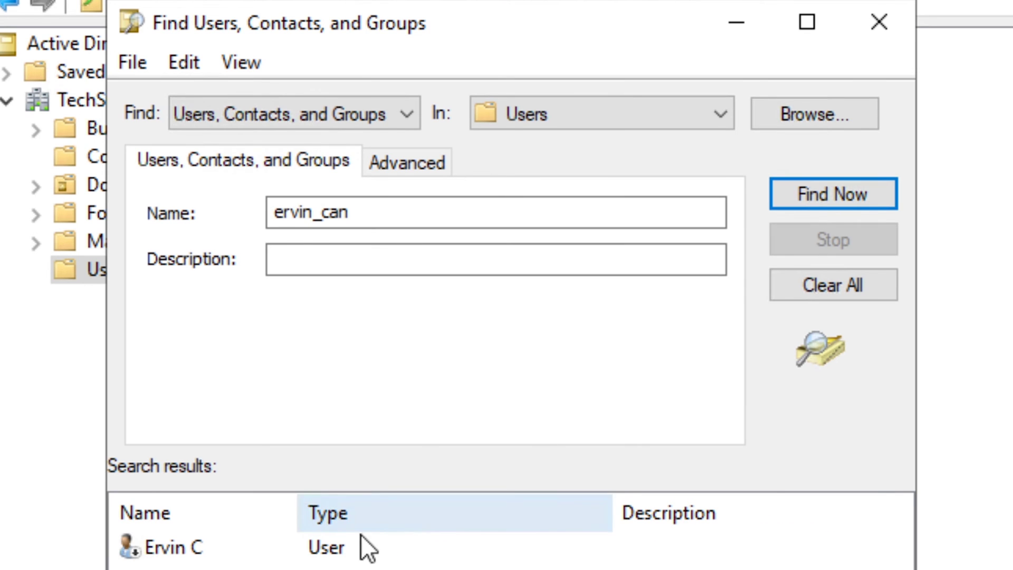
double_click(217, 551)
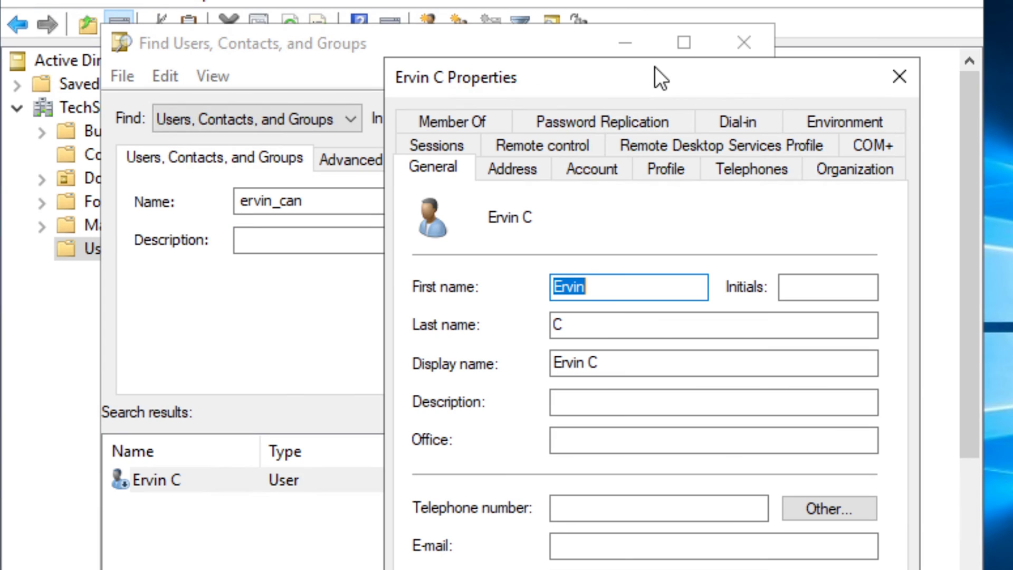
Tick Unlock account on the Account tab, apply it, and close the properties
left_click_drag(652, 66, 560, 35)
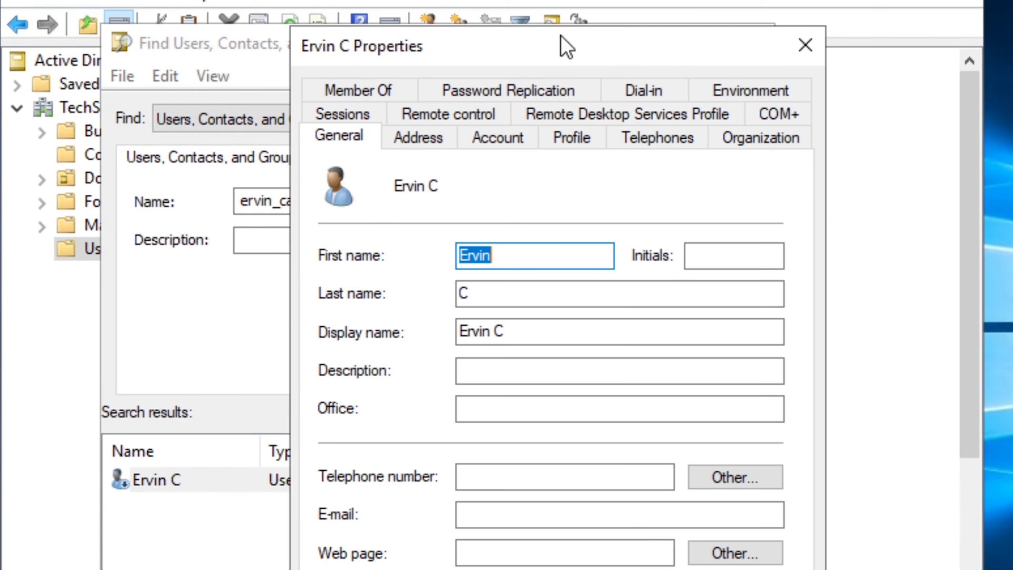
left_click(490, 136)
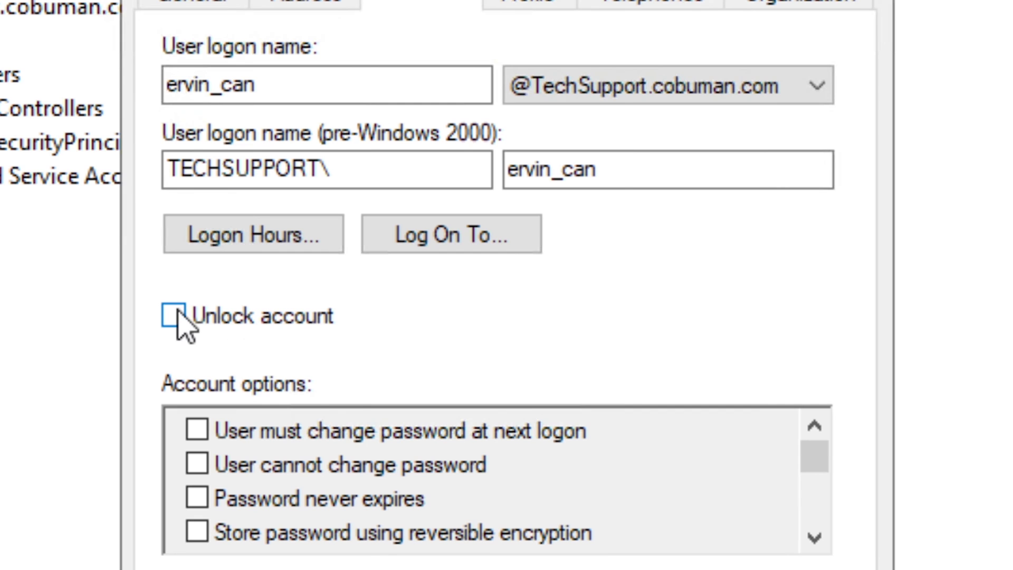
left_click(269, 323)
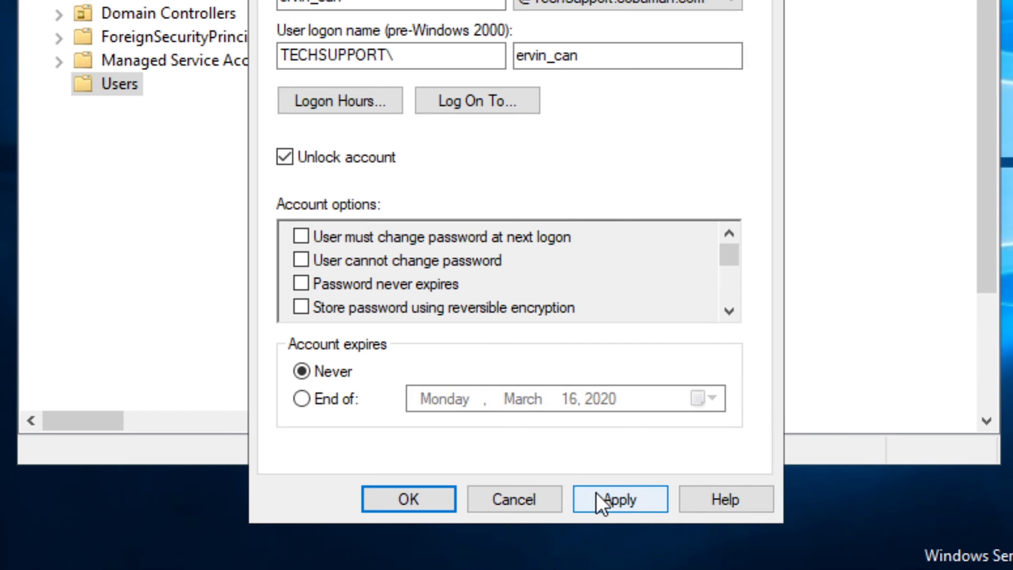
left_click(598, 496)
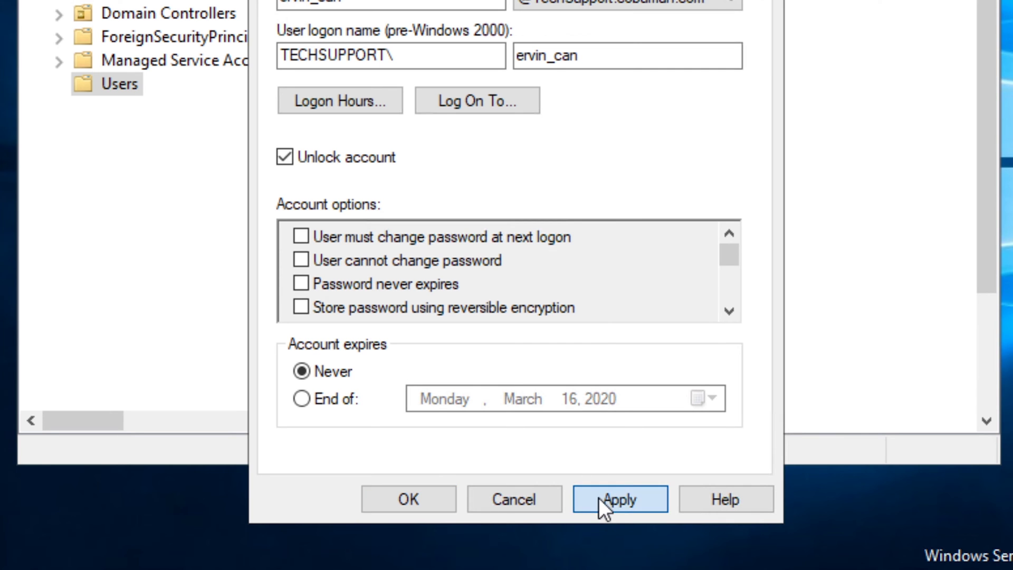
left_click(416, 495)
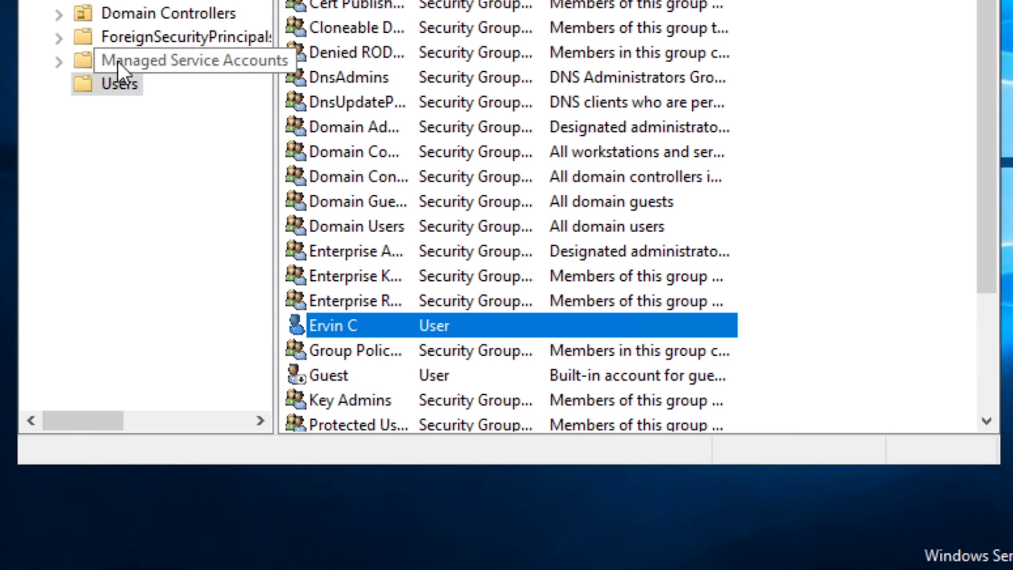
right_click(115, 84)
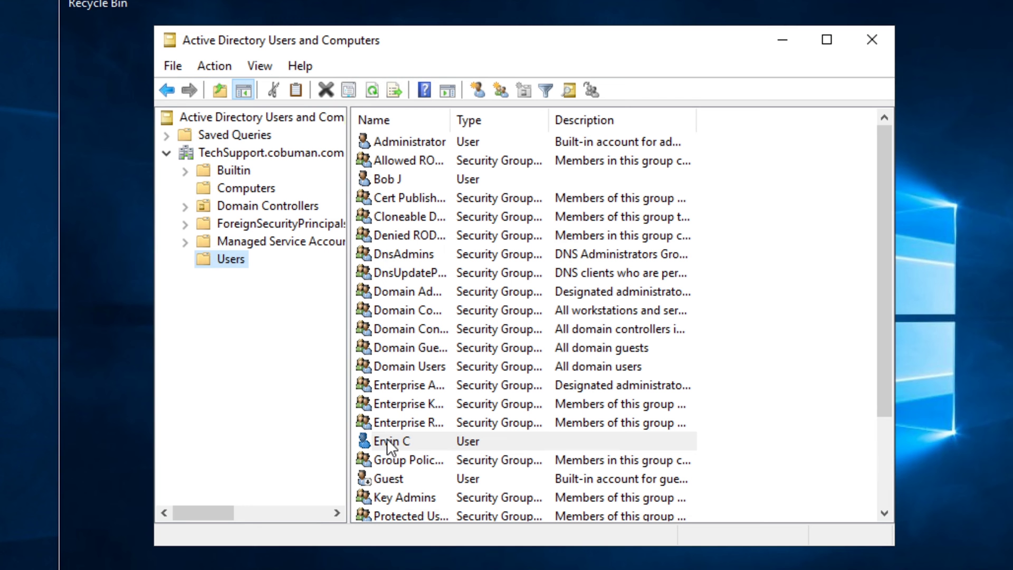
Reopen the user's properties and tick 'User must change password at next logon' on the Account tab
double_click(388, 439)
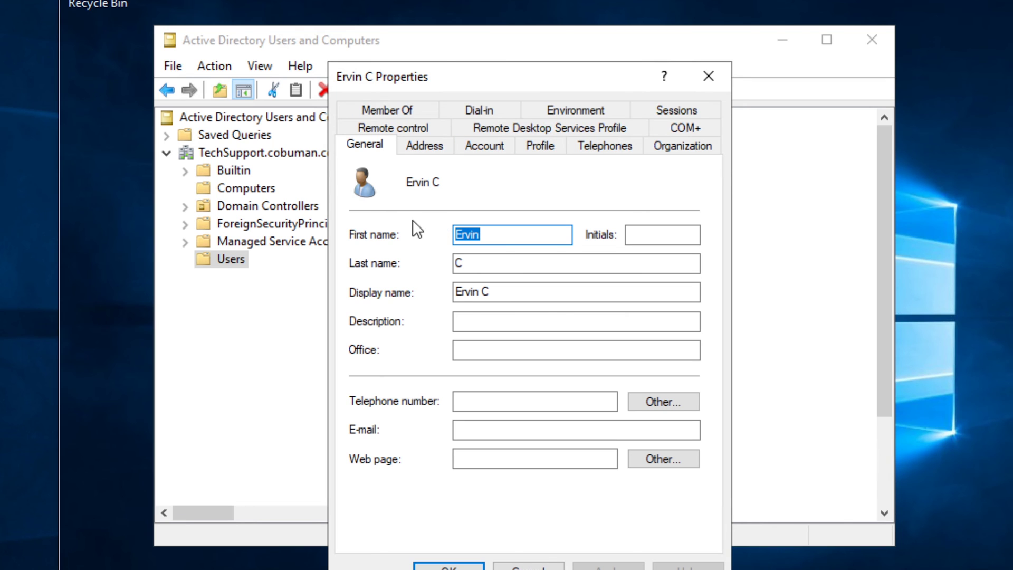
left_click(476, 146)
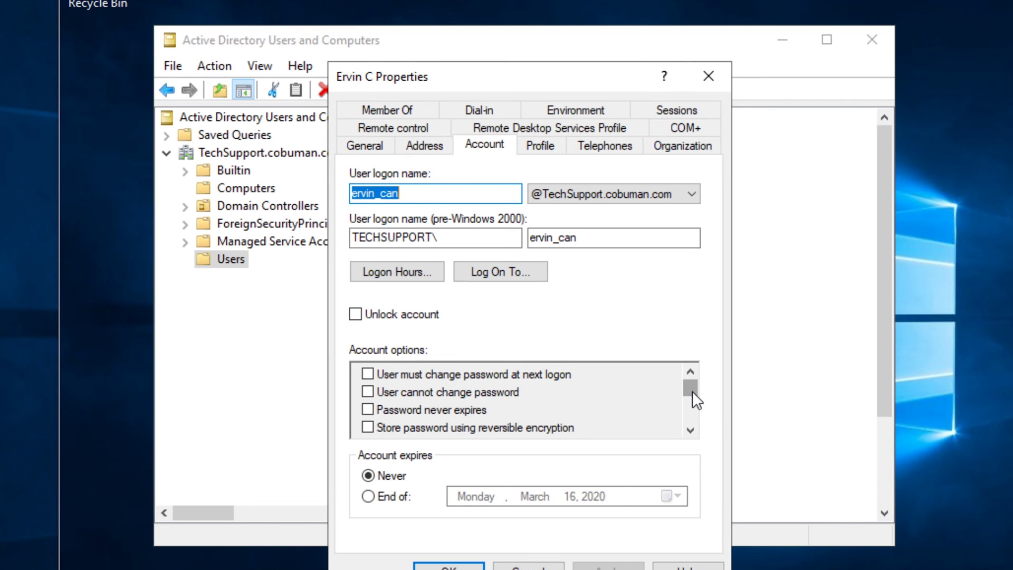
left_click_drag(692, 391, 692, 383)
left_click(368, 374)
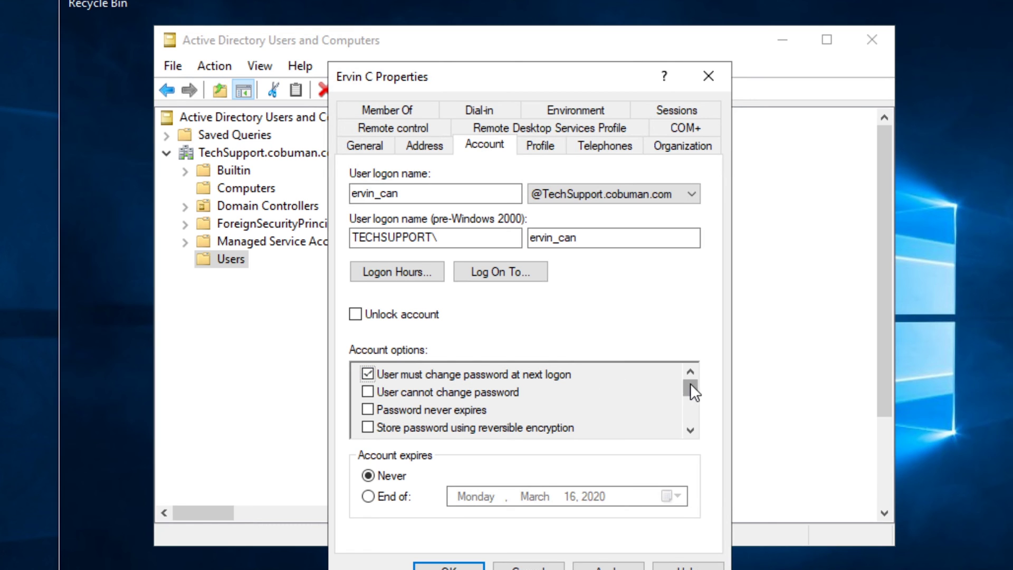
mouse_move(691, 383)
left_mouse_down()
mouse_move(681, 423)
mouse_move(690, 383)
left_mouse_up()
key("Return")
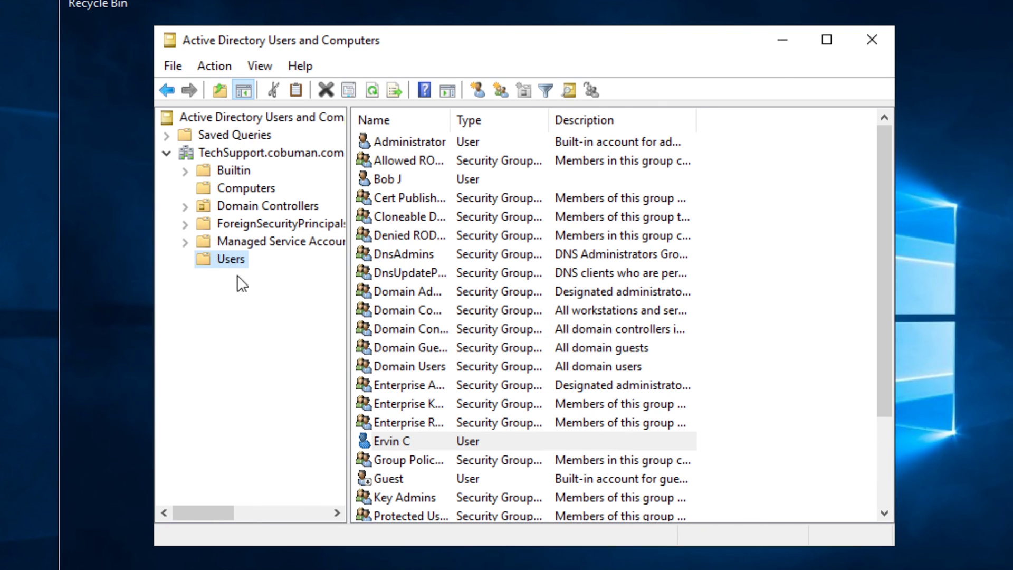
left_click(382, 440)
right_click(382, 440)
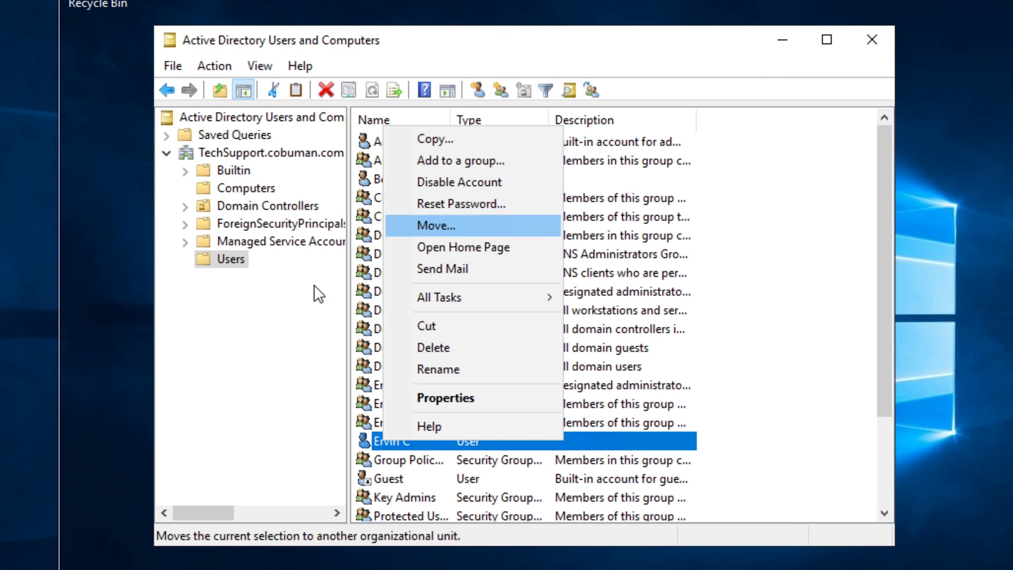
left_click(284, 359)
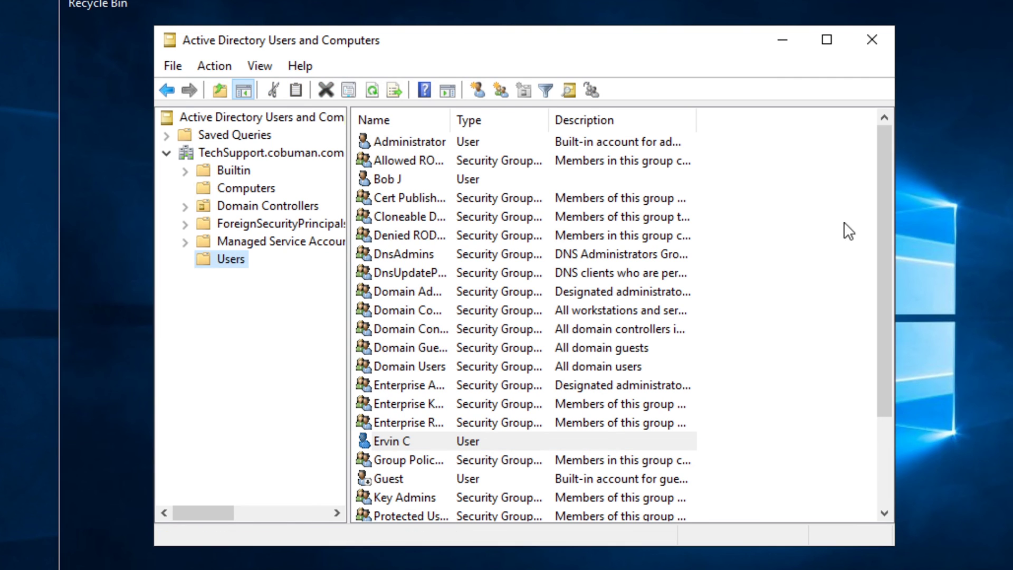
left_click_drag(881, 194, 875, 230)
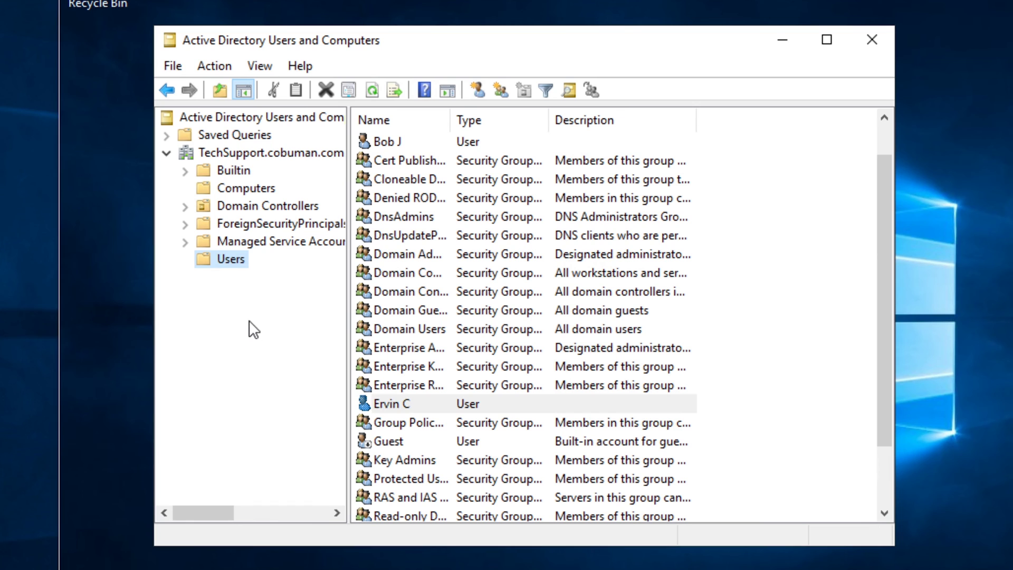
Find the user again by logon name in the Users container and bring up the result's actions
right_click(230, 261)
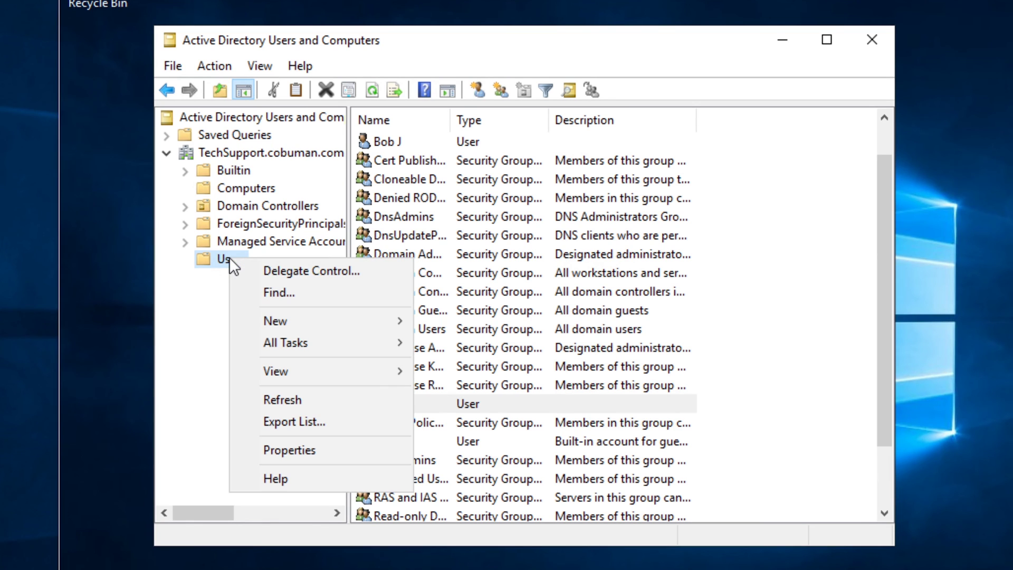
left_click(283, 289)
left_click(464, 226)
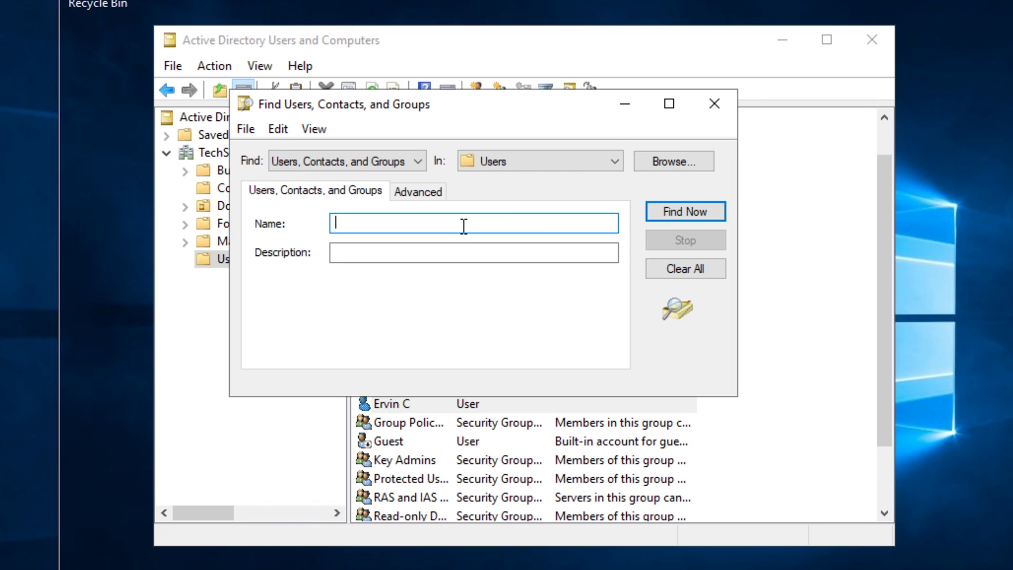
key("Return")
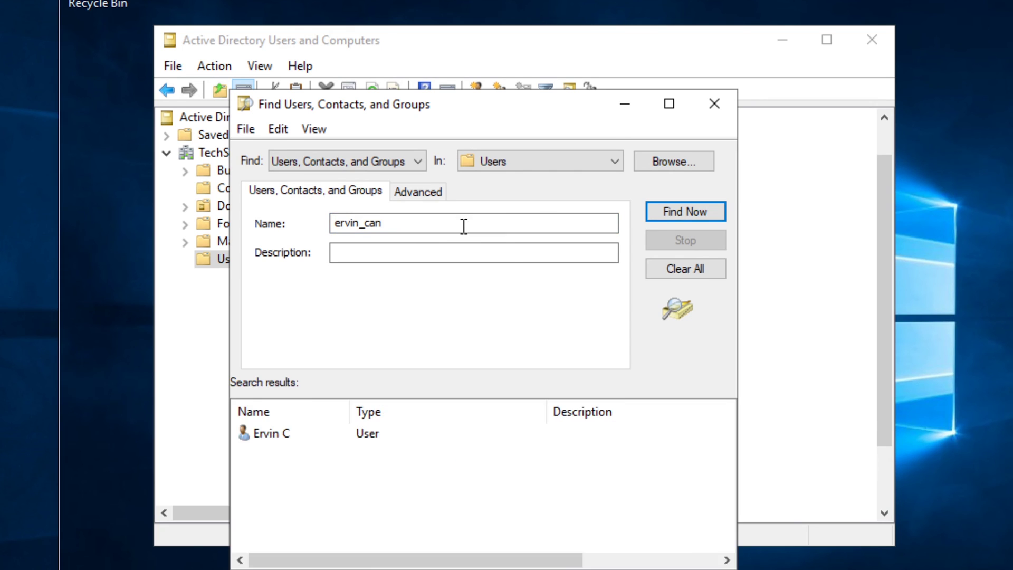
left_click(267, 436)
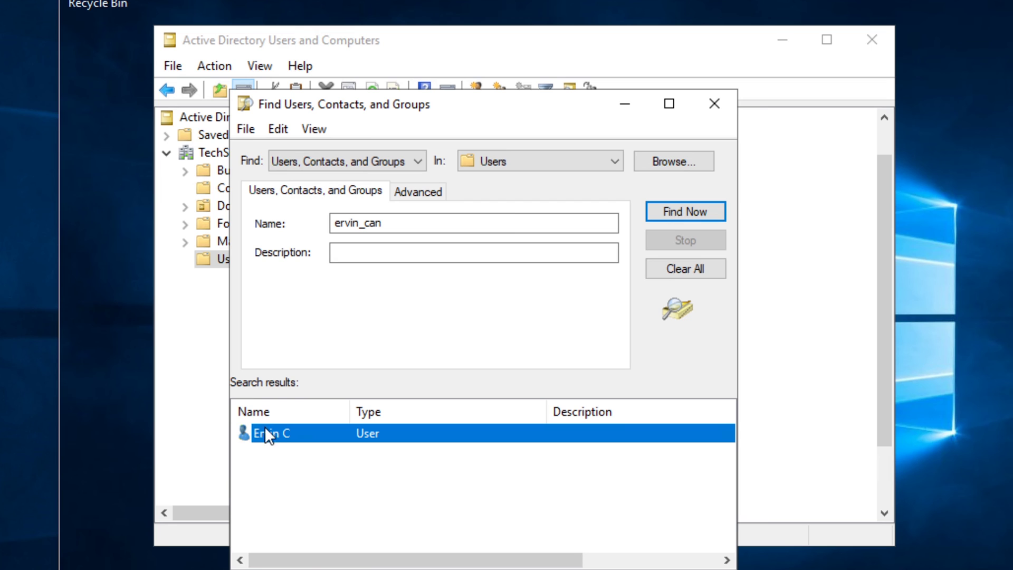
right_click(276, 430)
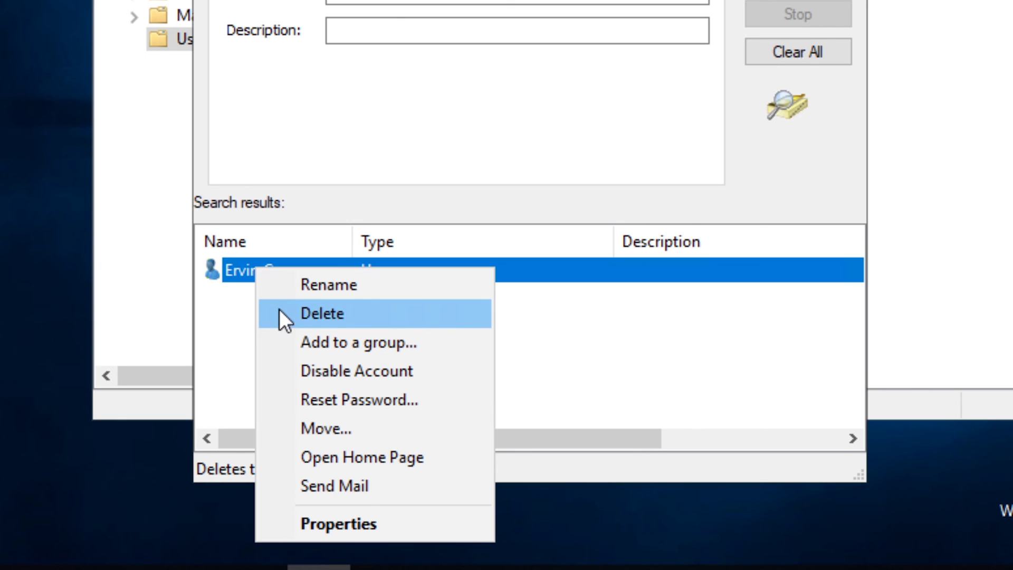
Reset the user's password with change at next logon required, unlock the account, and confirm
left_click(381, 403)
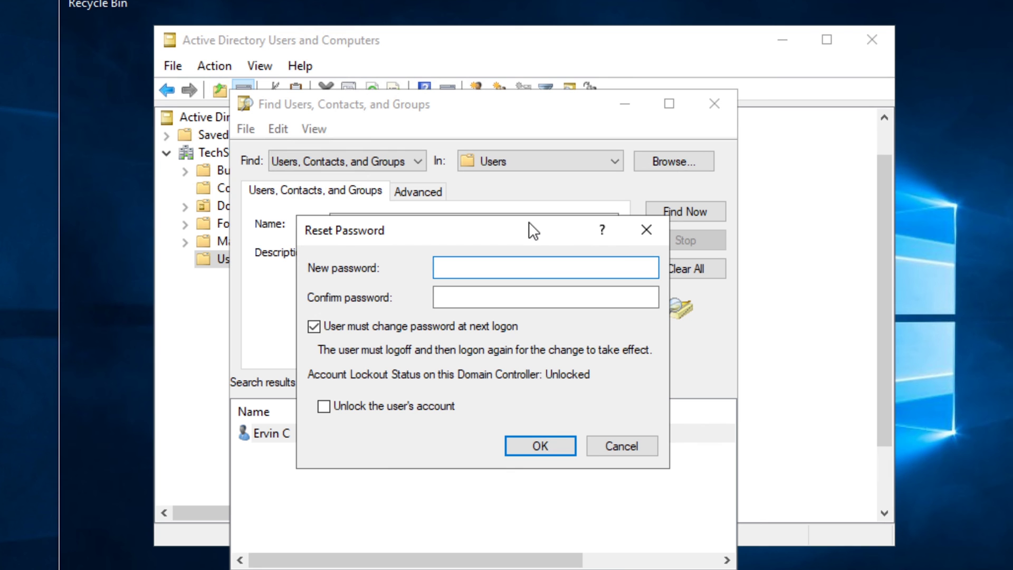
type("••••••••")
key("Tab")
type("••••••")
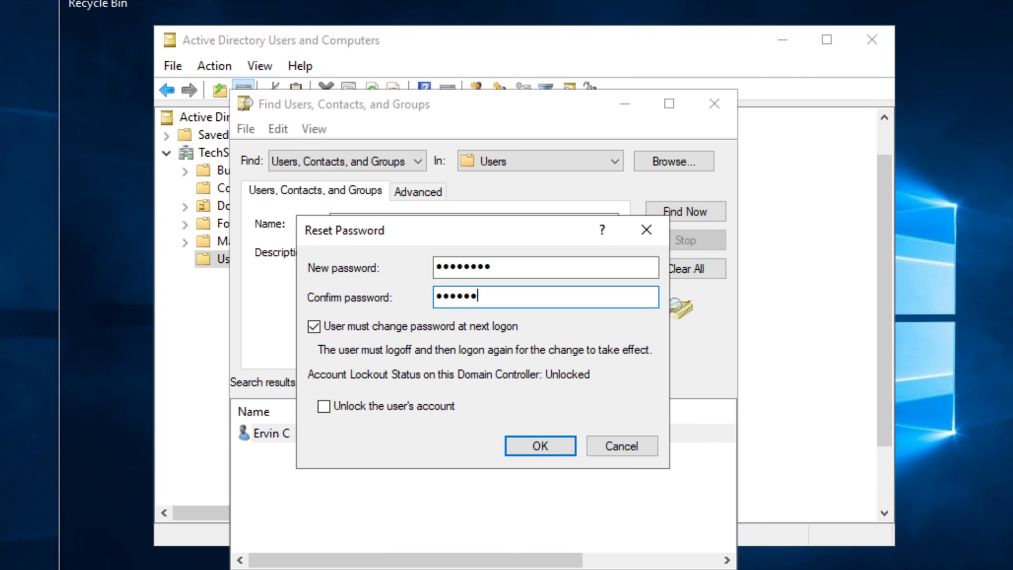
type("••")
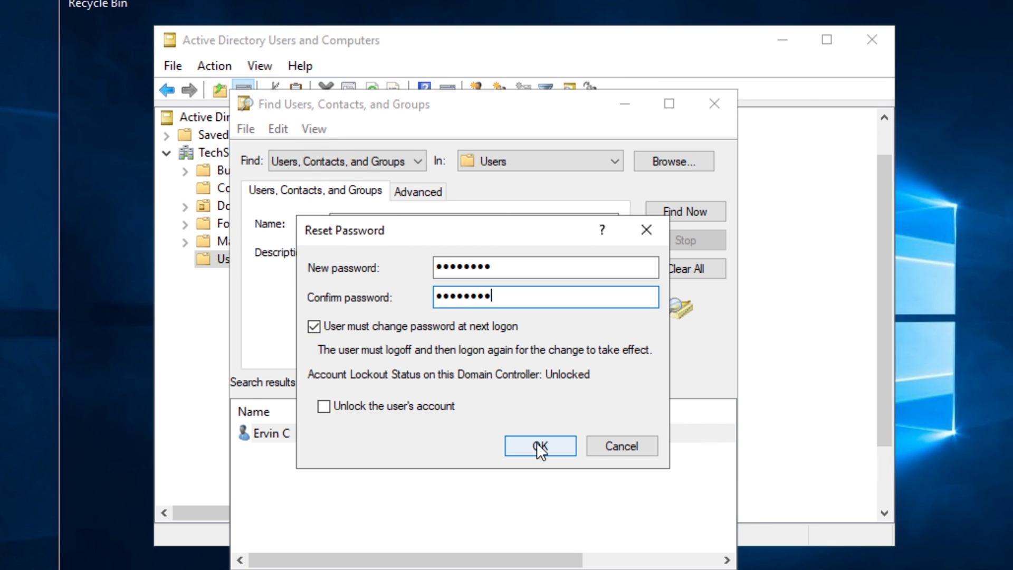
left_click_drag(536, 445, 408, 404)
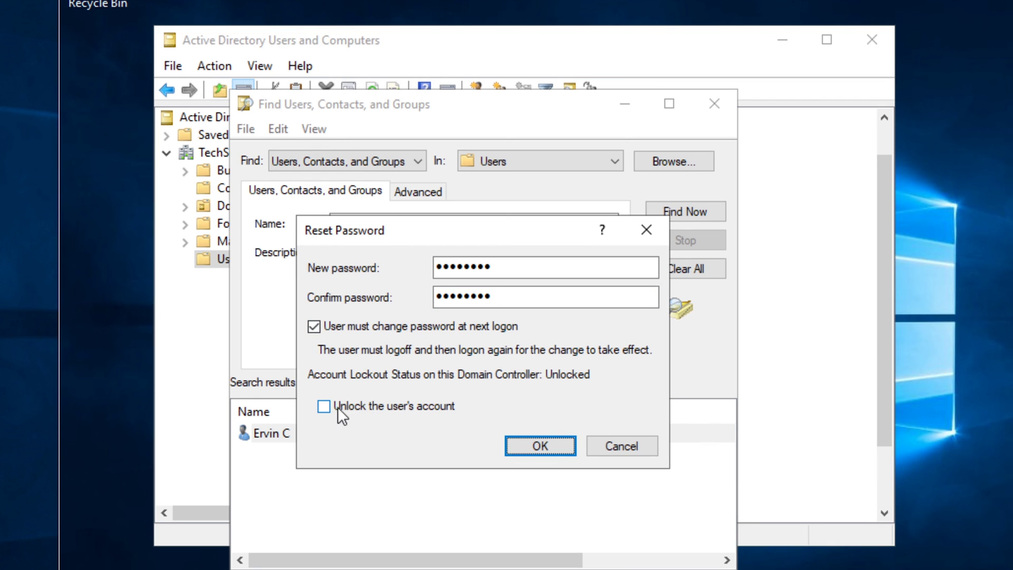
left_click(324, 407)
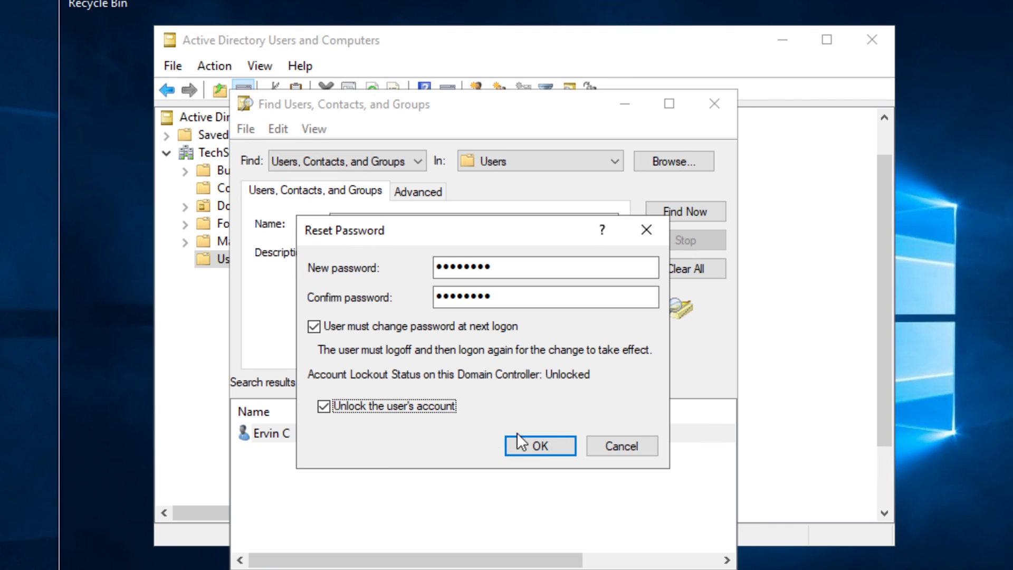
left_click(536, 443)
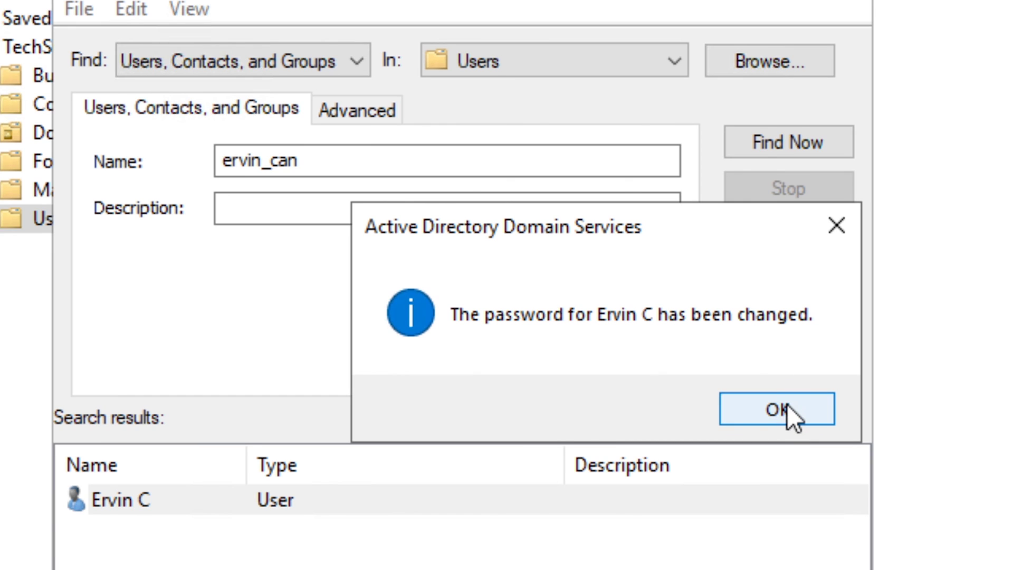
left_click(786, 405)
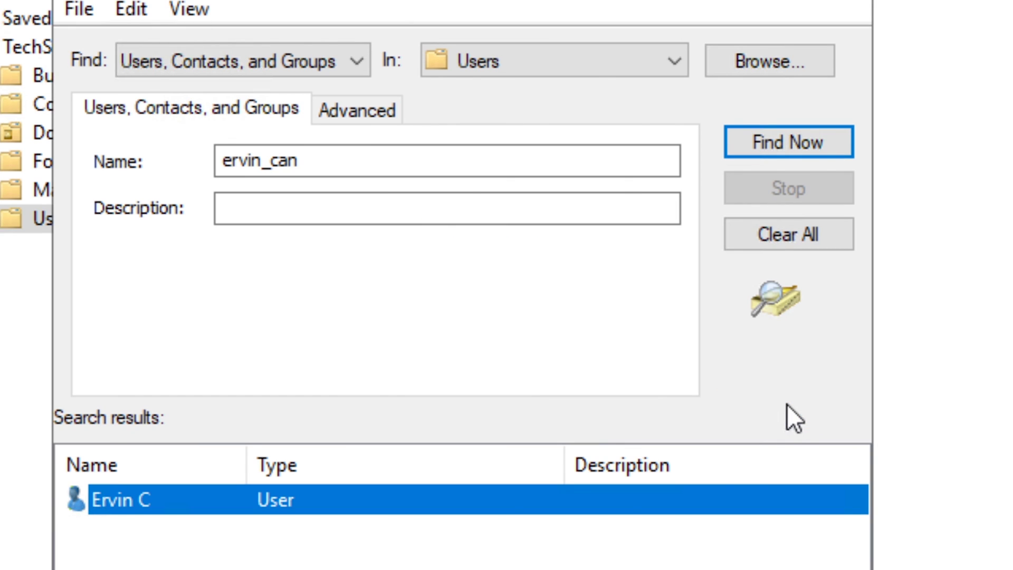